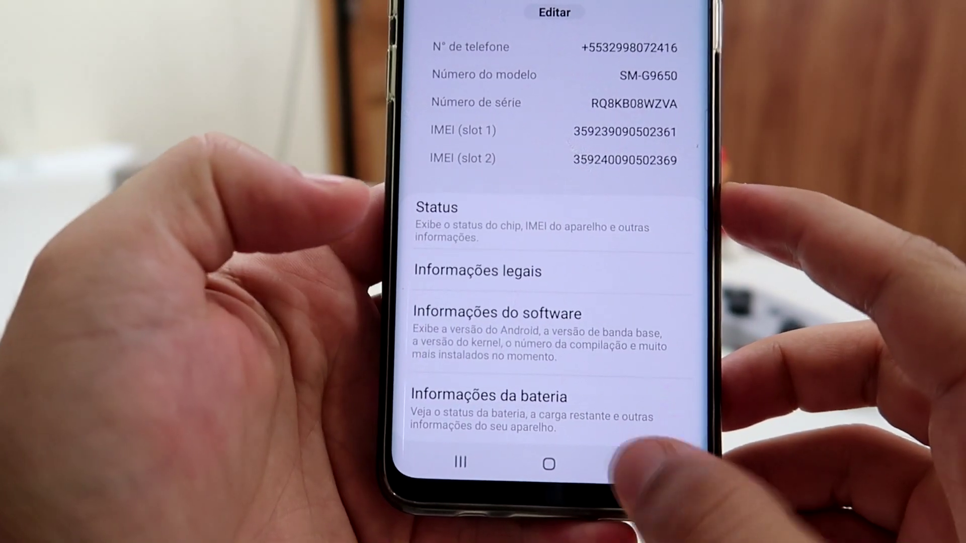
- Open the phone's developer options and enable OEM unlocking, confirming the activation
{"action": "left_click", "coordinate": [627, 468]}
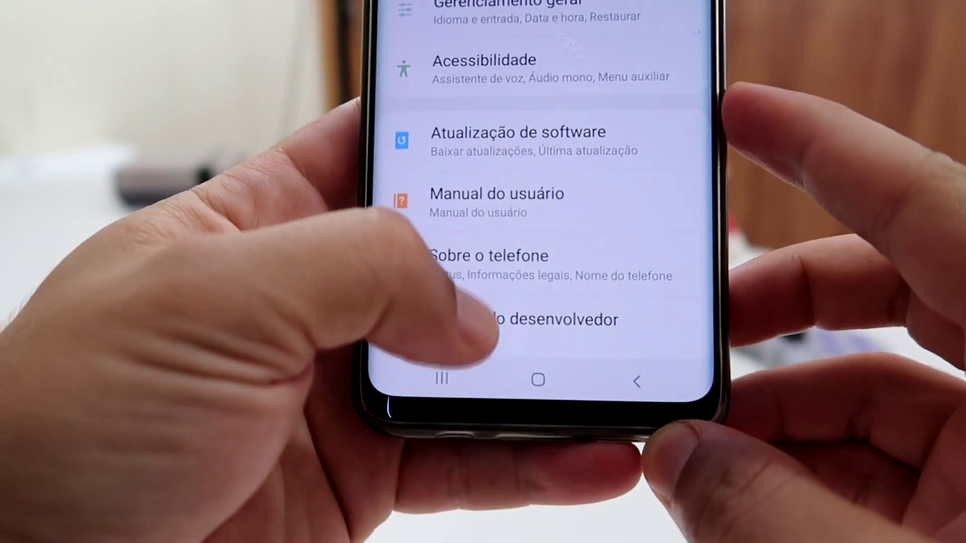
{"action": "left_click", "coordinate": [503, 378]}
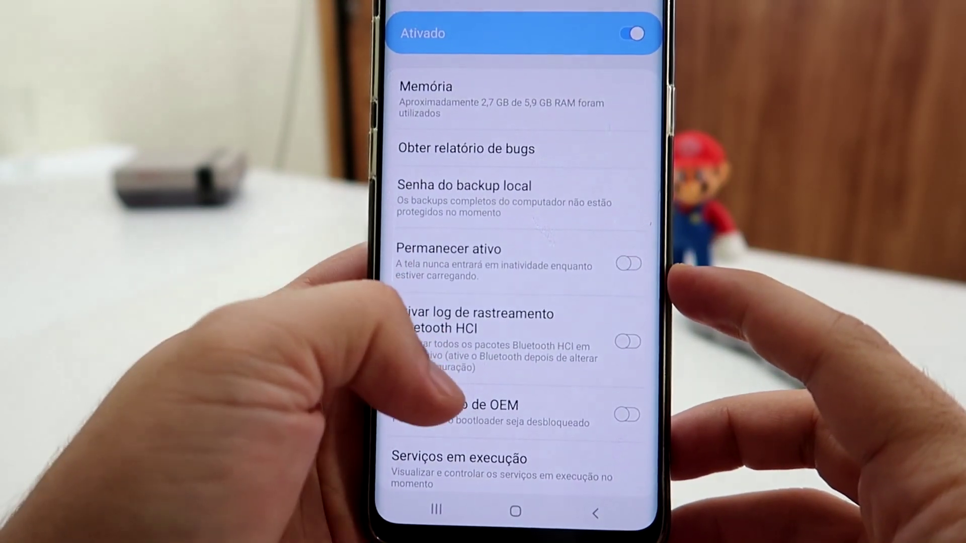
{"action": "scroll", "coordinate": [453, 353], "scroll_direction": "down", "scroll_amount": 2}
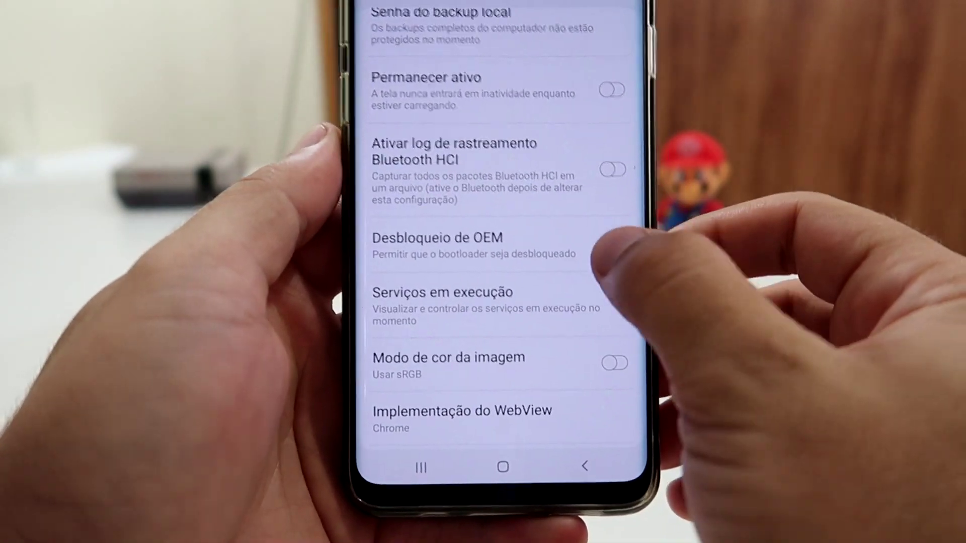
{"action": "left_click", "coordinate": [632, 283]}
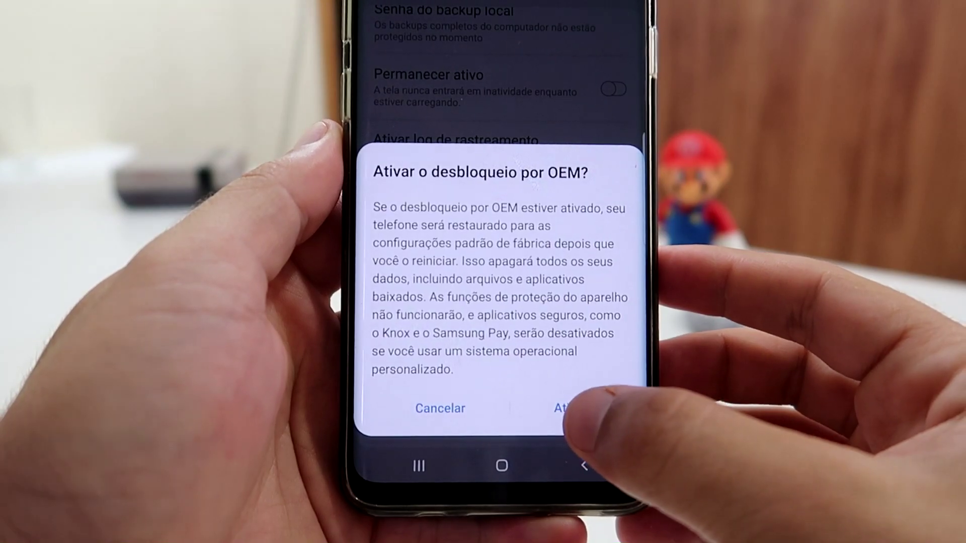
{"action": "left_click", "coordinate": [569, 406]}
- Enable USB debugging in the debugging section and leave the developer options
{"action": "scroll", "coordinate": [482, 302], "scroll_direction": "down", "scroll_amount": 5}
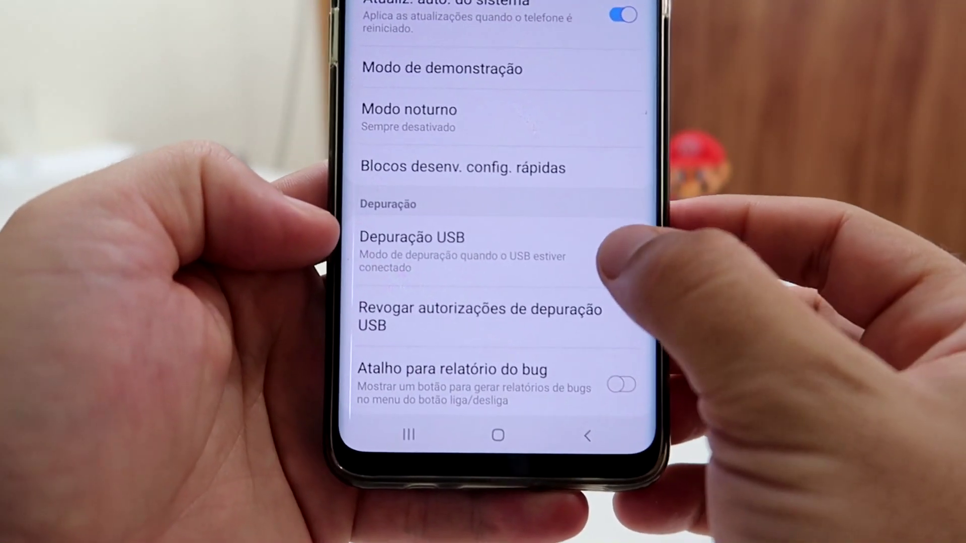
{"action": "left_click", "coordinate": [612, 250]}
{"action": "left_click", "coordinate": [559, 364]}
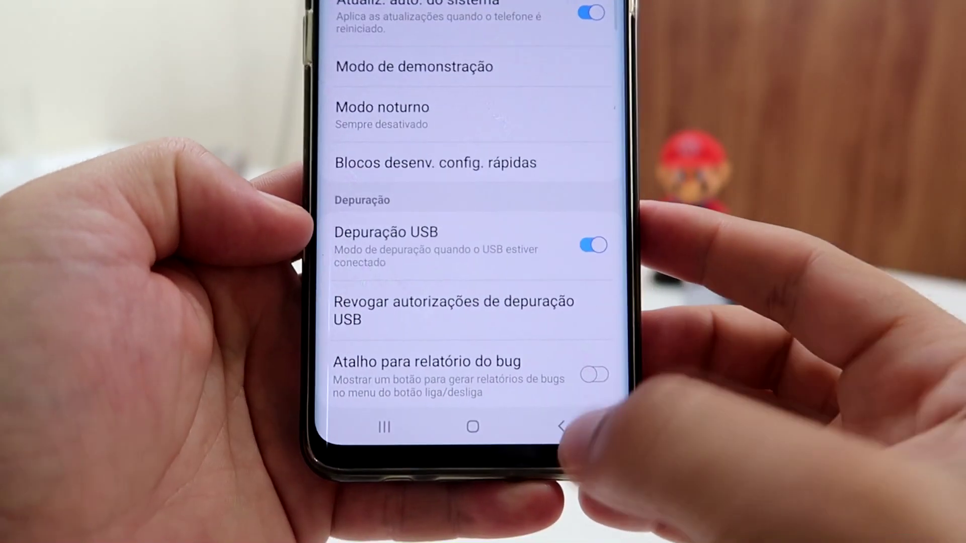
{"action": "left_click", "coordinate": [570, 429]}
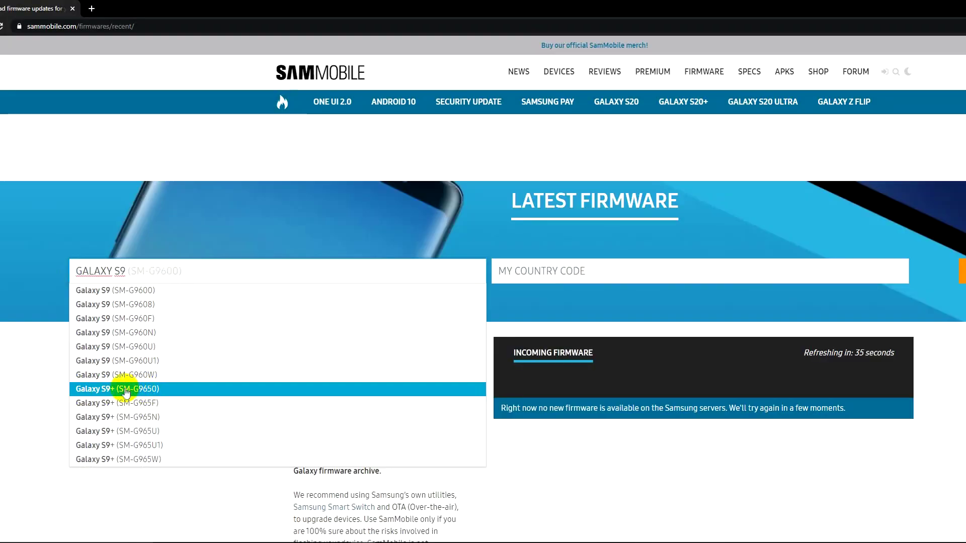
- Switch to the SamMobile website and look up the latest firmware for the Galaxy S9+ (SM-G9650)
{"action": "left_click", "coordinate": [126, 392]}
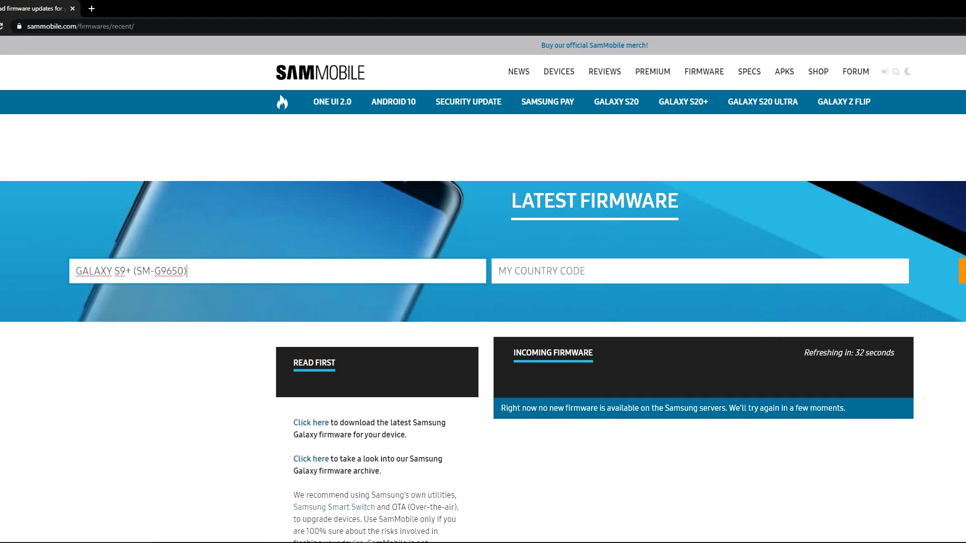
{"action": "left_click", "coordinate": [961, 271]}
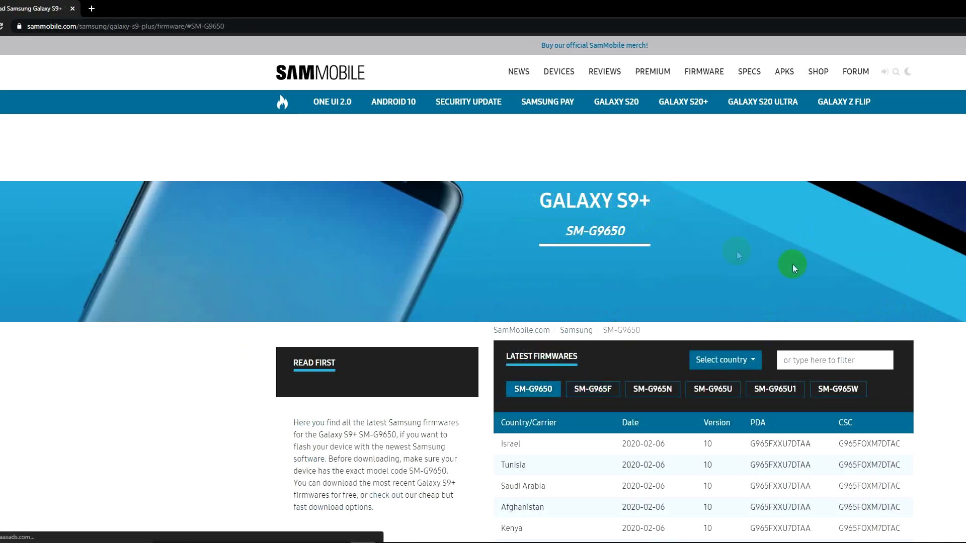
{"action": "scroll", "coordinate": [793, 265], "scroll_direction": "down", "scroll_amount": 6}
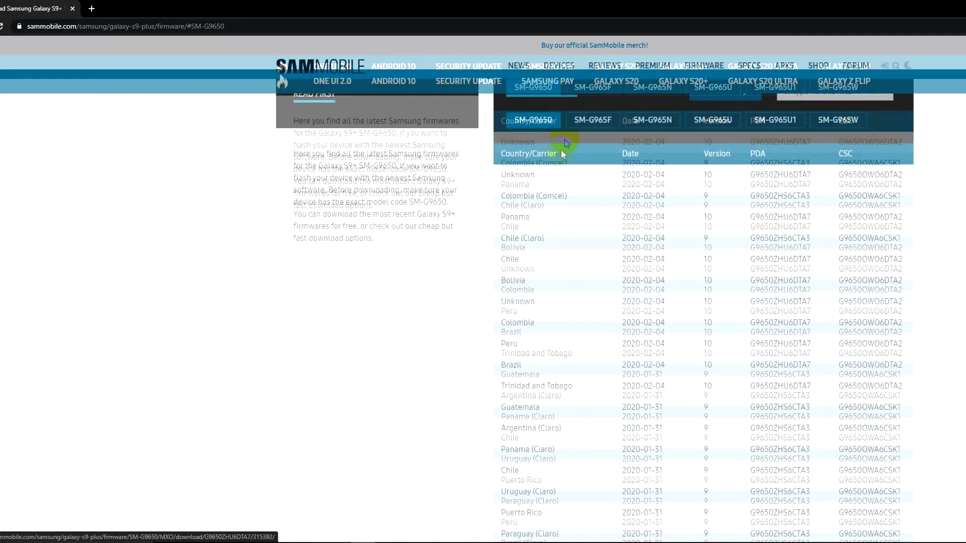
- Open the Brazil Android 10 firmware entry dated 2020-02-04 in the SM-G9650 list
{"action": "left_click", "coordinate": [534, 142]}
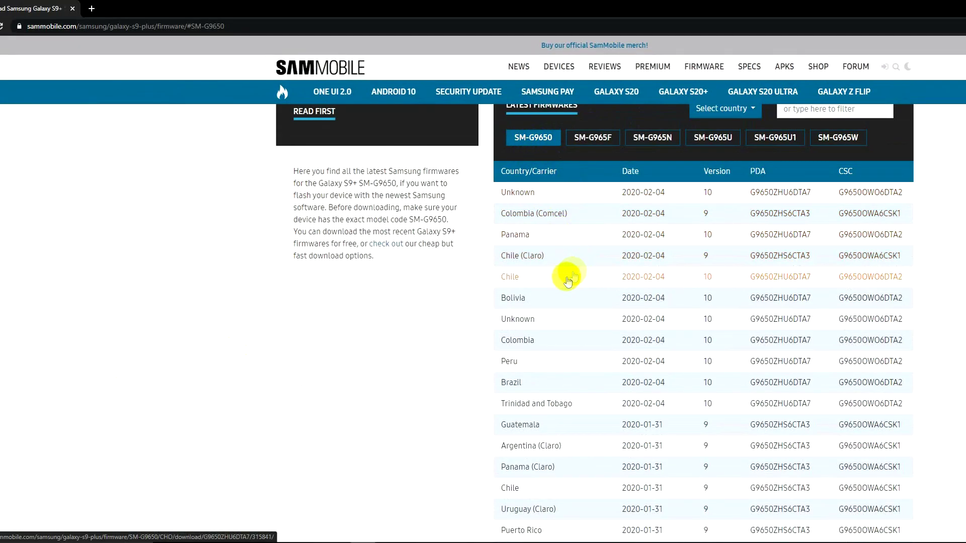
{"action": "scroll", "coordinate": [579, 302], "scroll_direction": "down", "scroll_amount": 1}
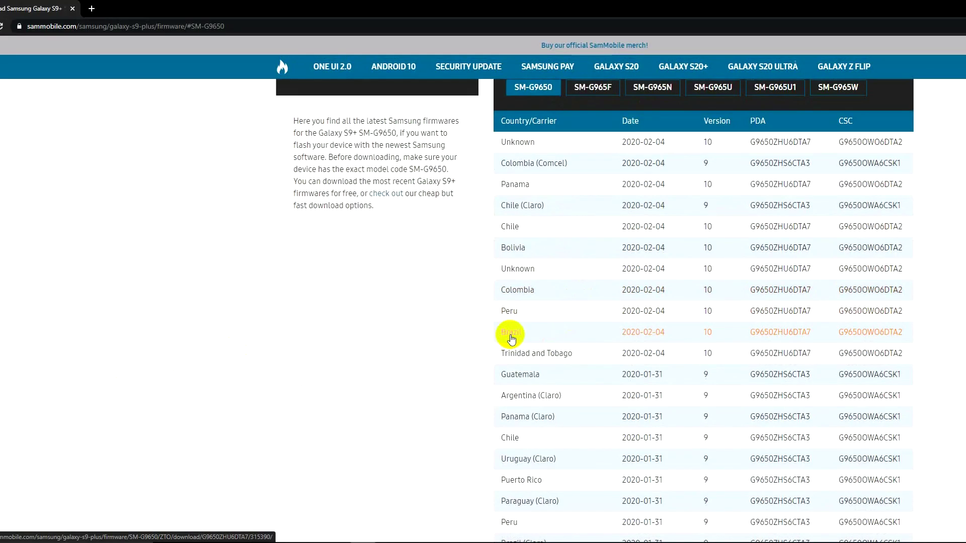
{"action": "scroll", "coordinate": [617, 340], "scroll_direction": "down", "scroll_amount": 4}
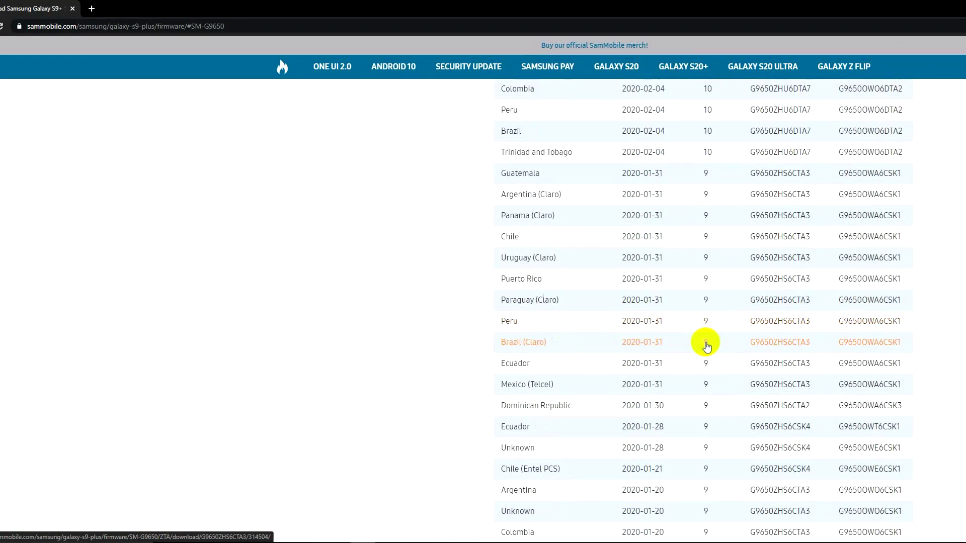
{"action": "scroll", "coordinate": [707, 345], "scroll_direction": "up", "scroll_amount": 5}
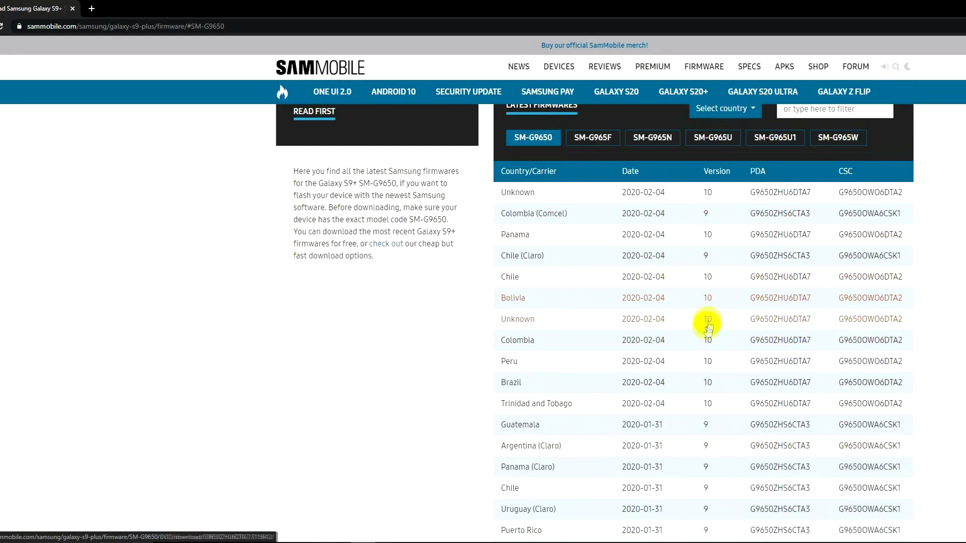
{"action": "left_click", "coordinate": [505, 386]}
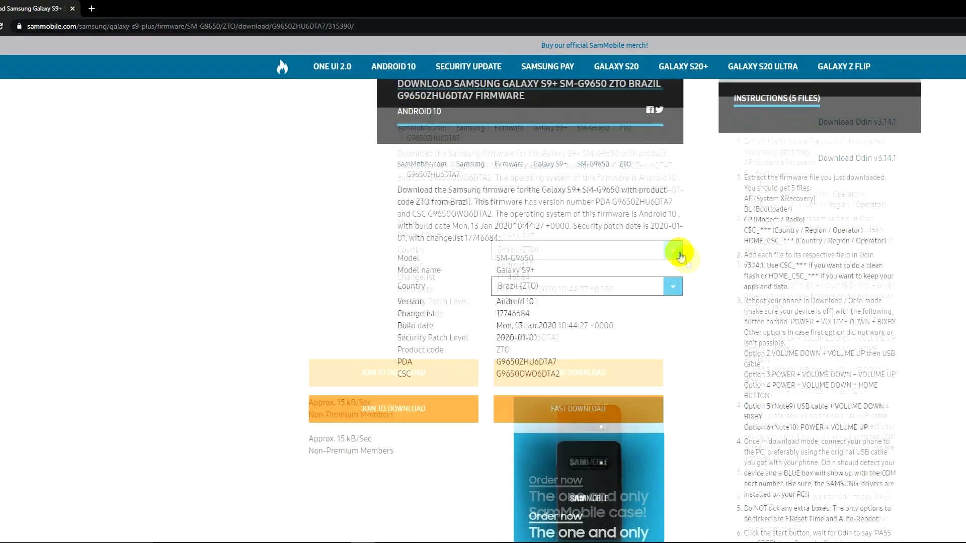
- Go from the firmware page to the membership plans and choose the free €0 plan
{"action": "scroll", "coordinate": [418, 318], "scroll_direction": "down", "scroll_amount": 1}
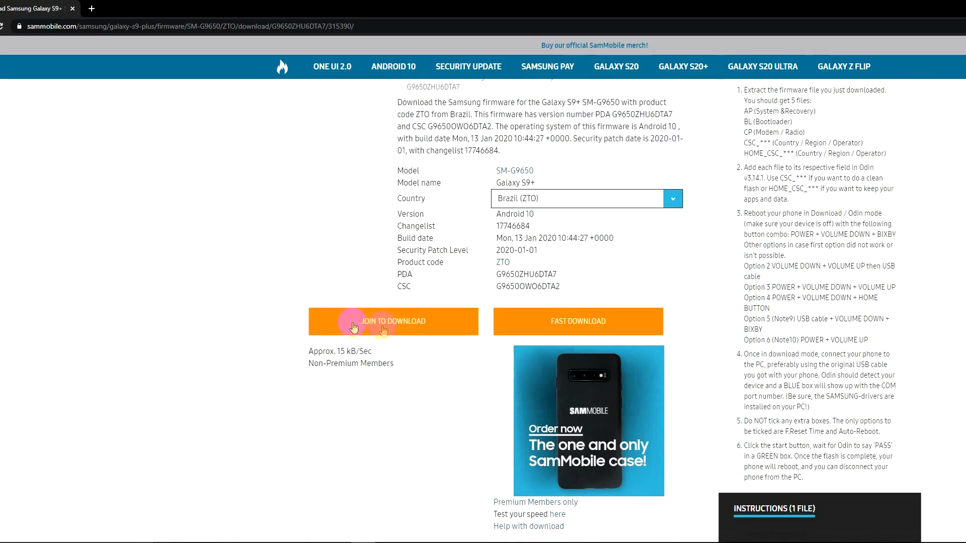
{"action": "left_click", "coordinate": [390, 321]}
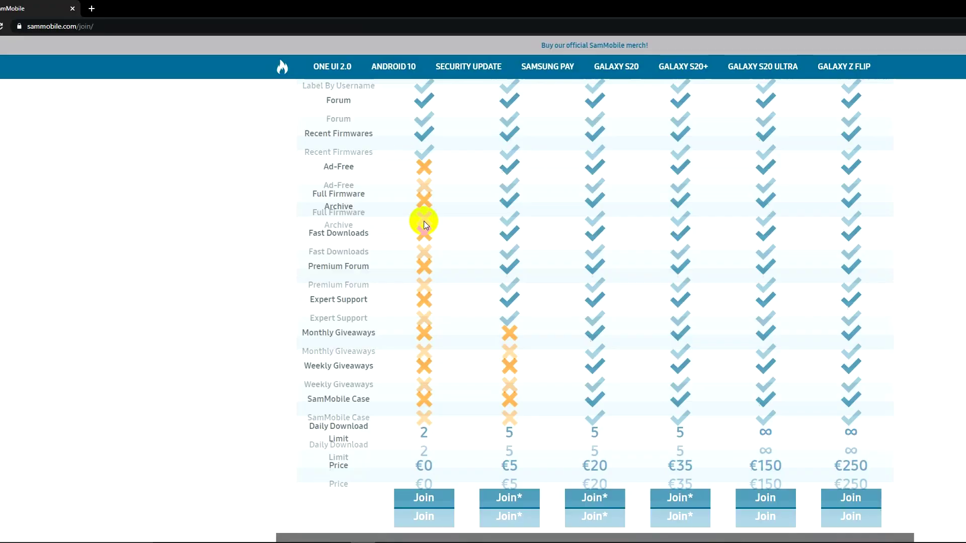
{"action": "scroll", "coordinate": [423, 192], "scroll_direction": "down", "scroll_amount": 5}
{"action": "scroll", "coordinate": [415, 216], "scroll_direction": "up", "scroll_amount": 11}
{"action": "left_click", "coordinate": [424, 289]}
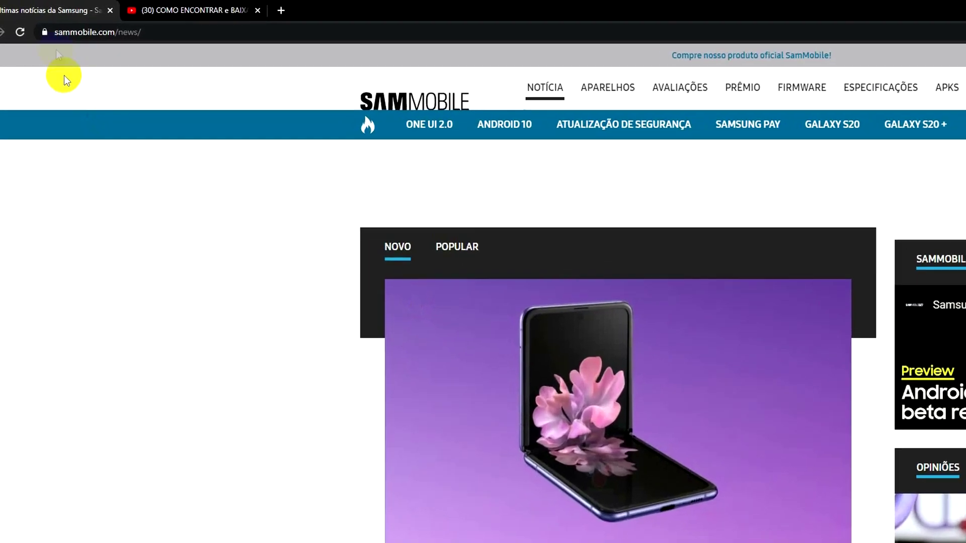
- From the sammobile.com news page, go to the firmware section and open the latest firmware download page
{"action": "left_click_drag", "start_coordinate": [126, 26], "coordinate": [41, 38]}
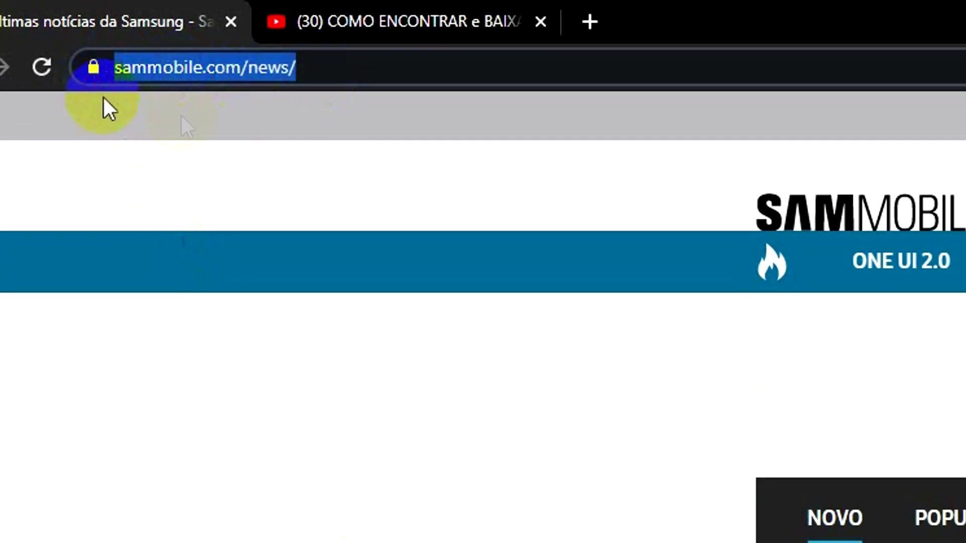
{"action": "left_click", "coordinate": [965, 542]}
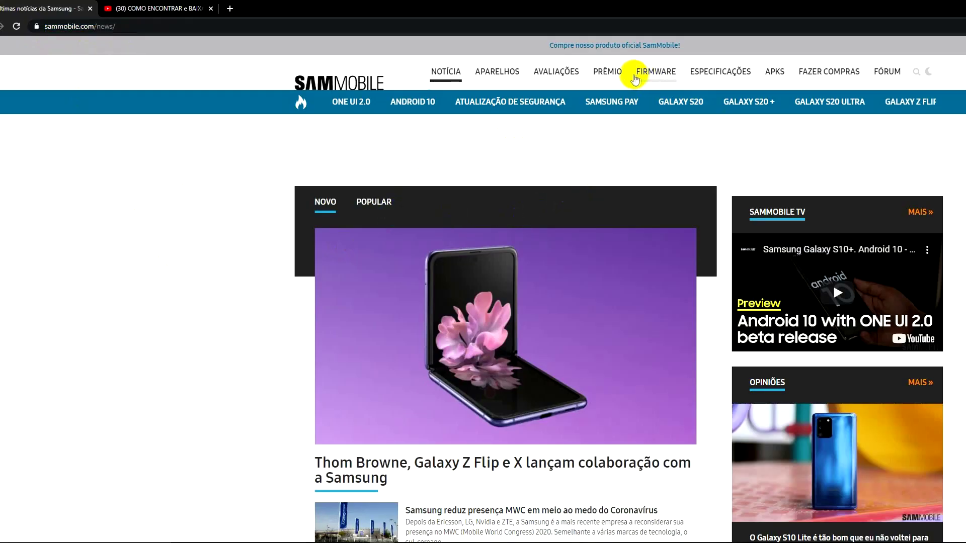
{"action": "left_click", "coordinate": [636, 73]}
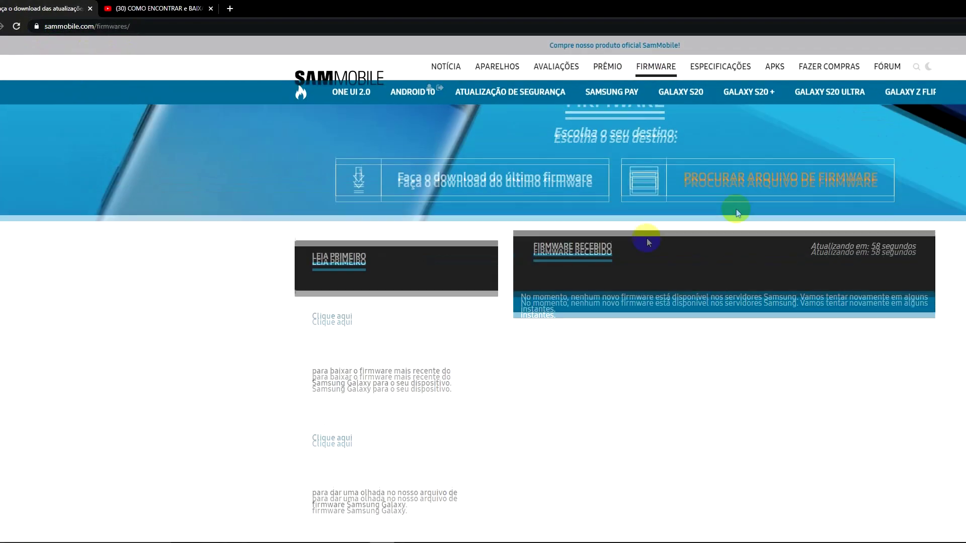
{"action": "left_click", "coordinate": [459, 185]}
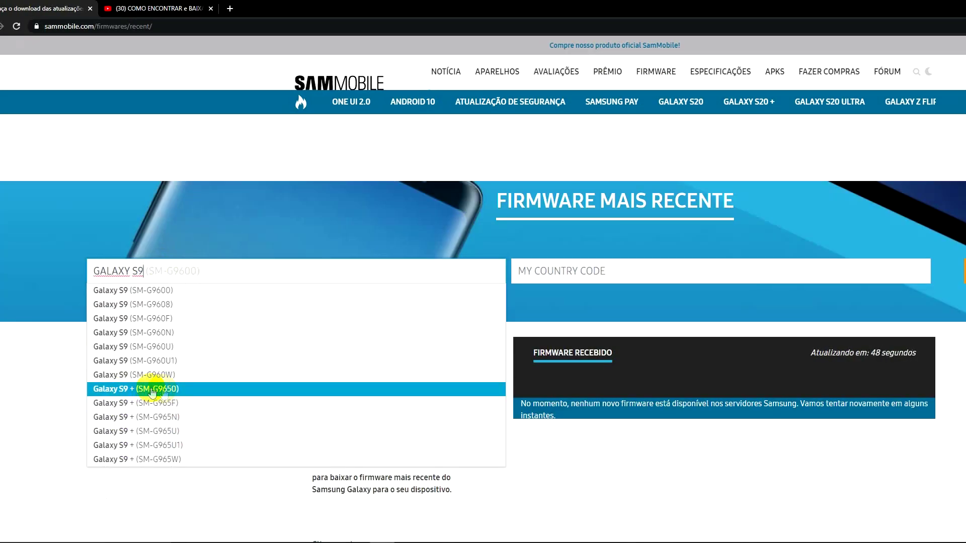
- Look up firmware for the Galaxy S9+ (SM-G9650) and open the Brazil Android 9 release dated 2020-01-20
{"action": "left_click", "coordinate": [153, 388]}
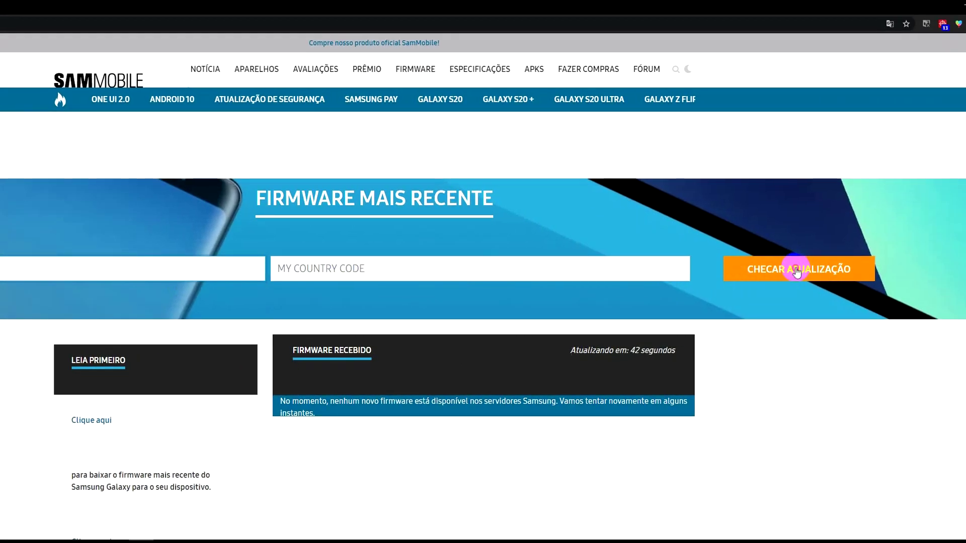
{"action": "left_click", "coordinate": [797, 271]}
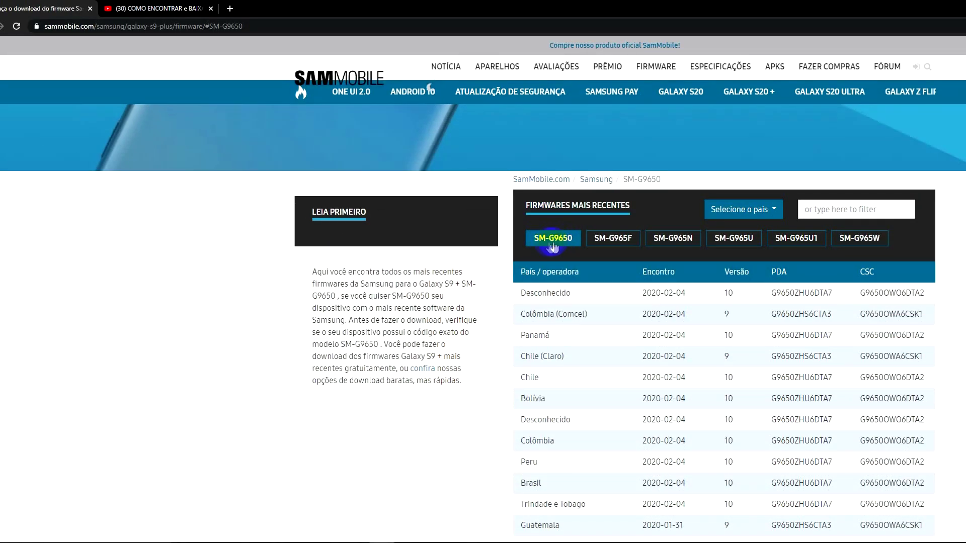
{"action": "scroll", "coordinate": [780, 274], "scroll_direction": "down", "scroll_amount": 4}
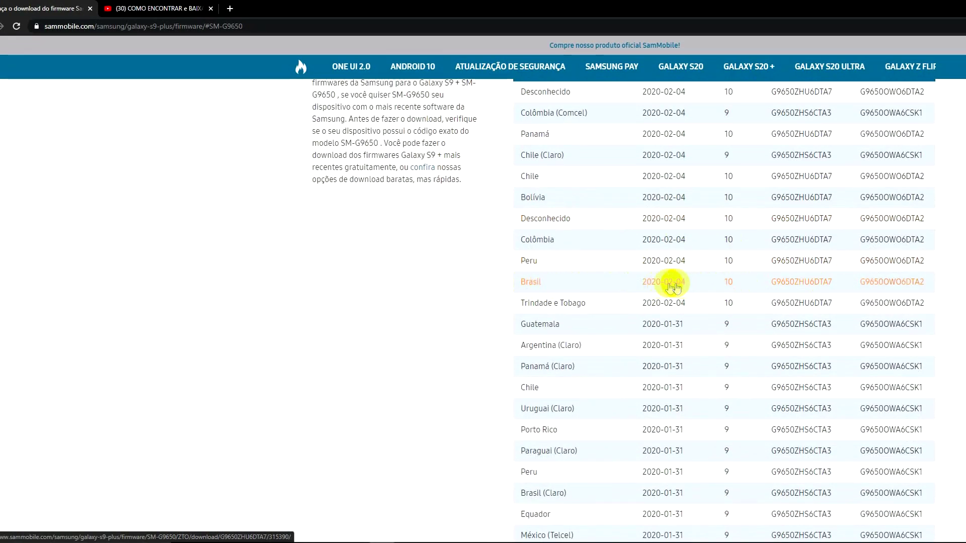
{"action": "scroll", "coordinate": [778, 282], "scroll_direction": "down", "scroll_amount": 4}
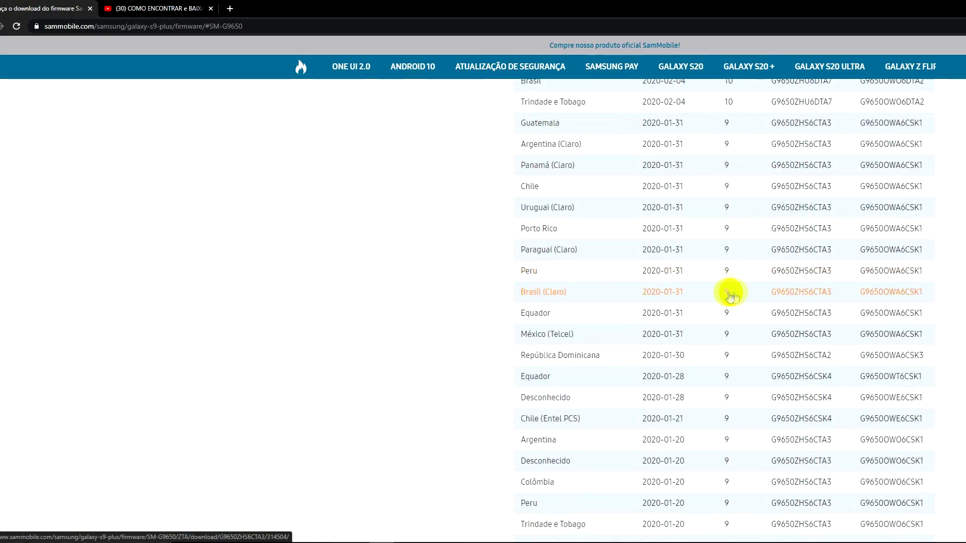
{"action": "scroll", "coordinate": [728, 299], "scroll_direction": "down", "scroll_amount": 4}
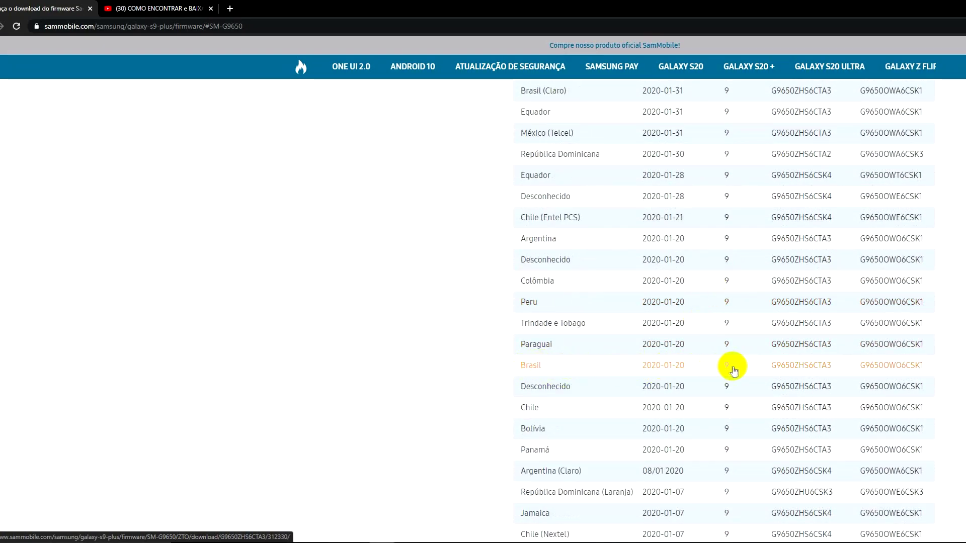
{"action": "scroll", "coordinate": [453, 211], "scroll_direction": "down", "scroll_amount": 6}
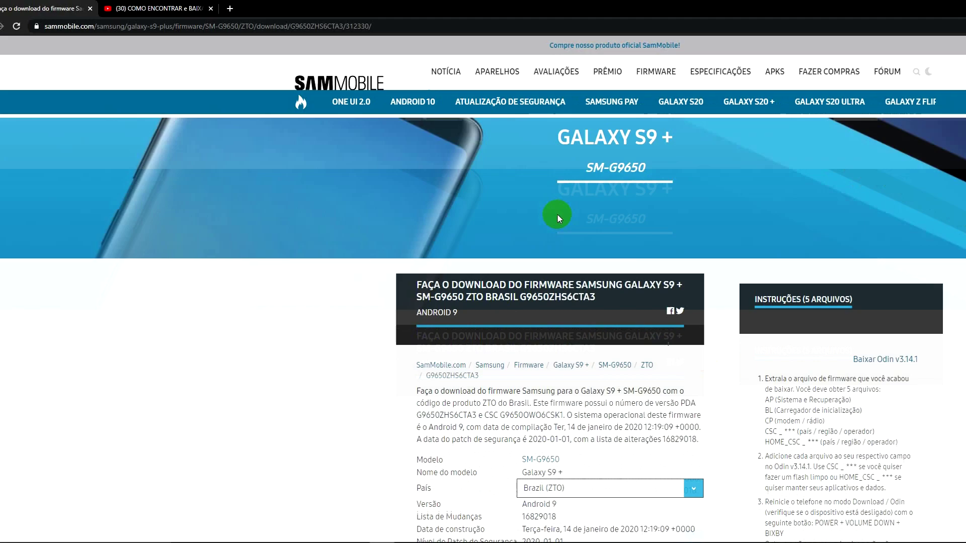
- Download the G9650ZHS6CTA3 Brazil firmware with the slower non-premium option
{"action": "scroll", "coordinate": [539, 318], "scroll_direction": "down", "scroll_amount": 2}
{"action": "left_click", "coordinate": [394, 276]}
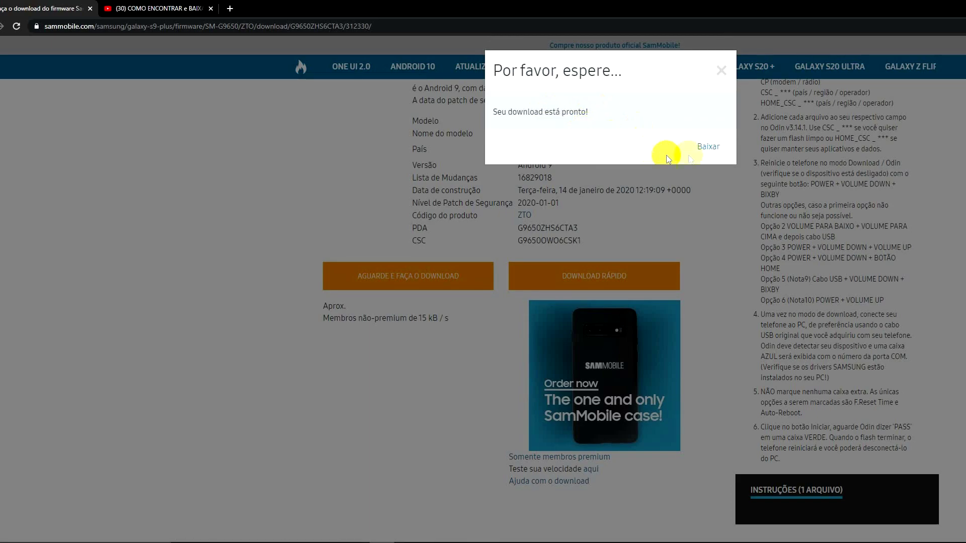
{"action": "left_click", "coordinate": [707, 148]}
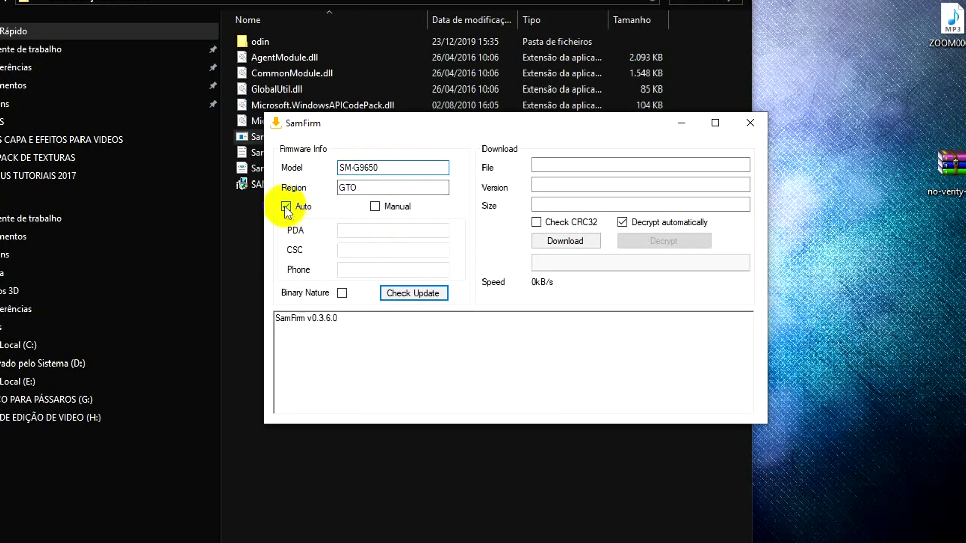
- In SamFirm, keep automatic version detection enabled and check for firmware for model SM-G9650, region GTO
{"action": "left_click", "coordinate": [375, 207]}
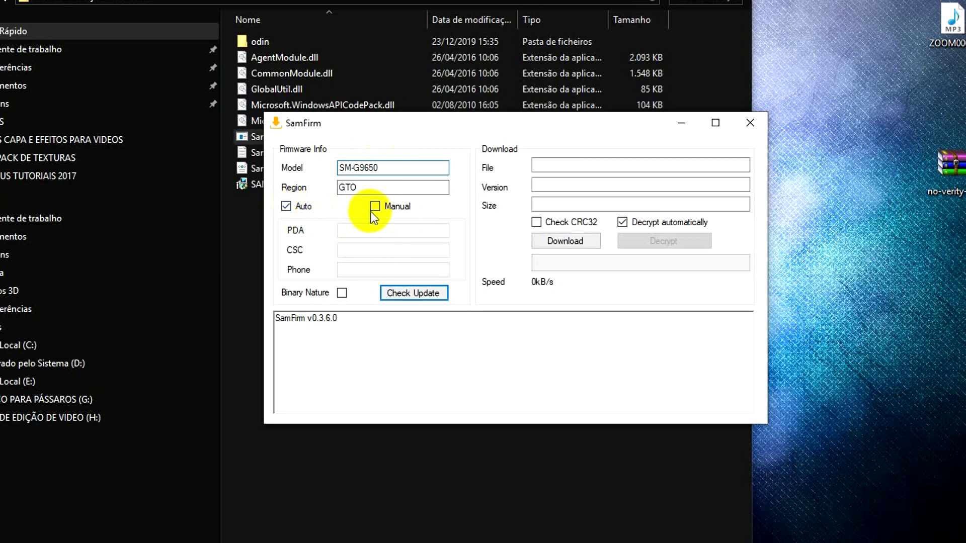
{"action": "left_click", "coordinate": [289, 207]}
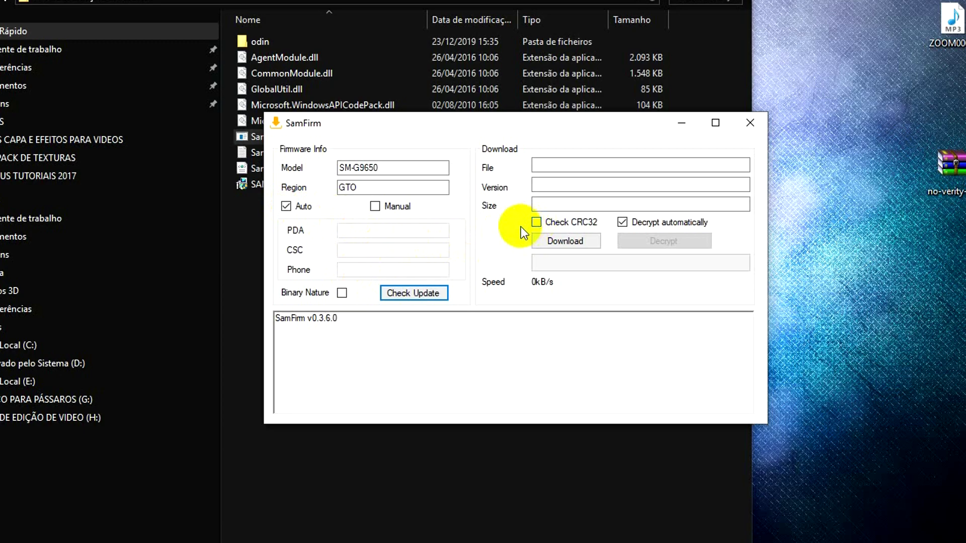
{"action": "left_click", "coordinate": [405, 294]}
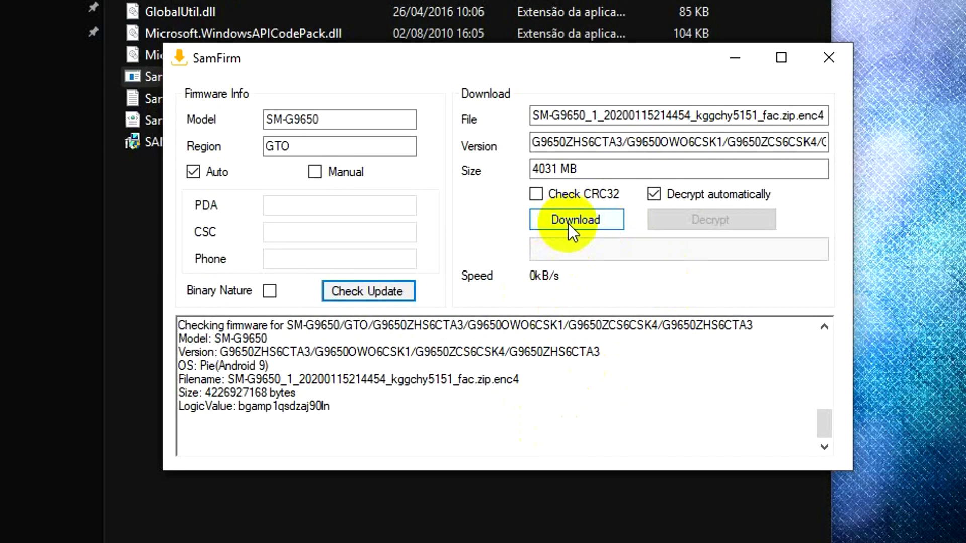
- Download the found SM-G9650 firmware to the desktop and move its file icon to another spot there
{"action": "left_click", "coordinate": [565, 241]}
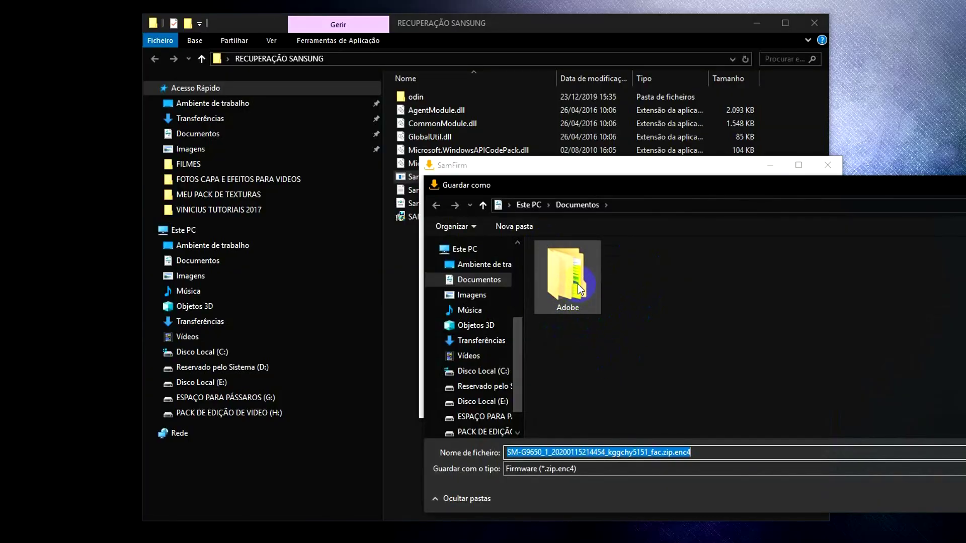
{"action": "left_click", "coordinate": [490, 266]}
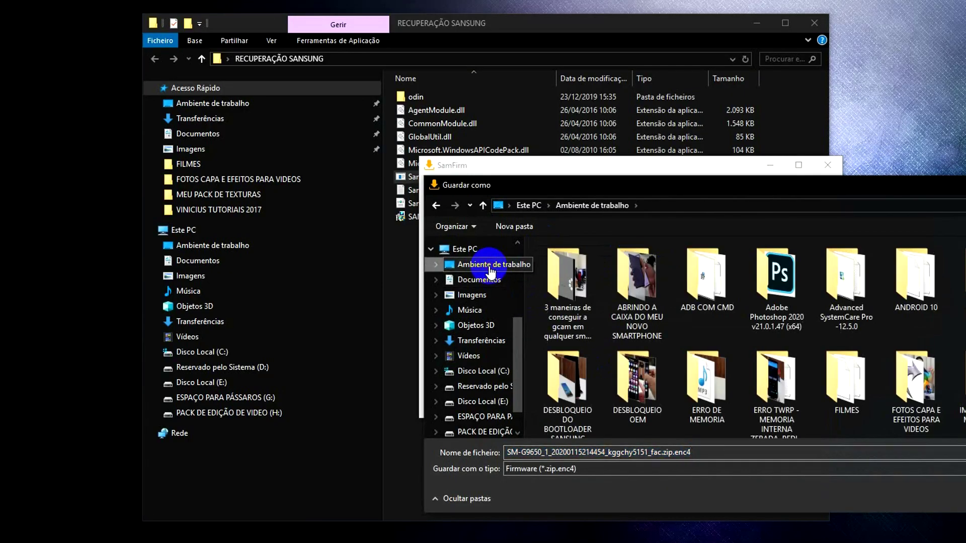
{"action": "key", "text": "Return"}
{"action": "left_click_drag", "start_coordinate": [63, 344], "coordinate": [80, 354]}
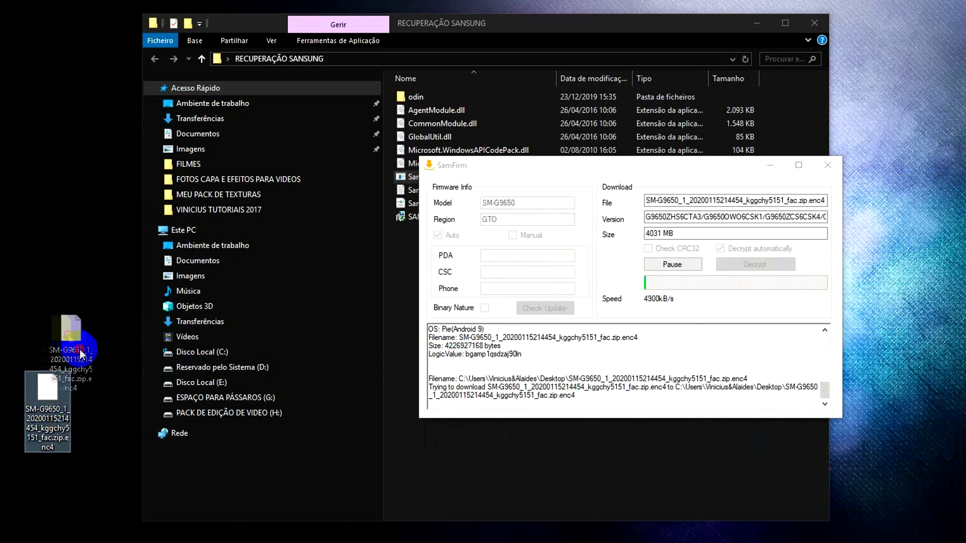